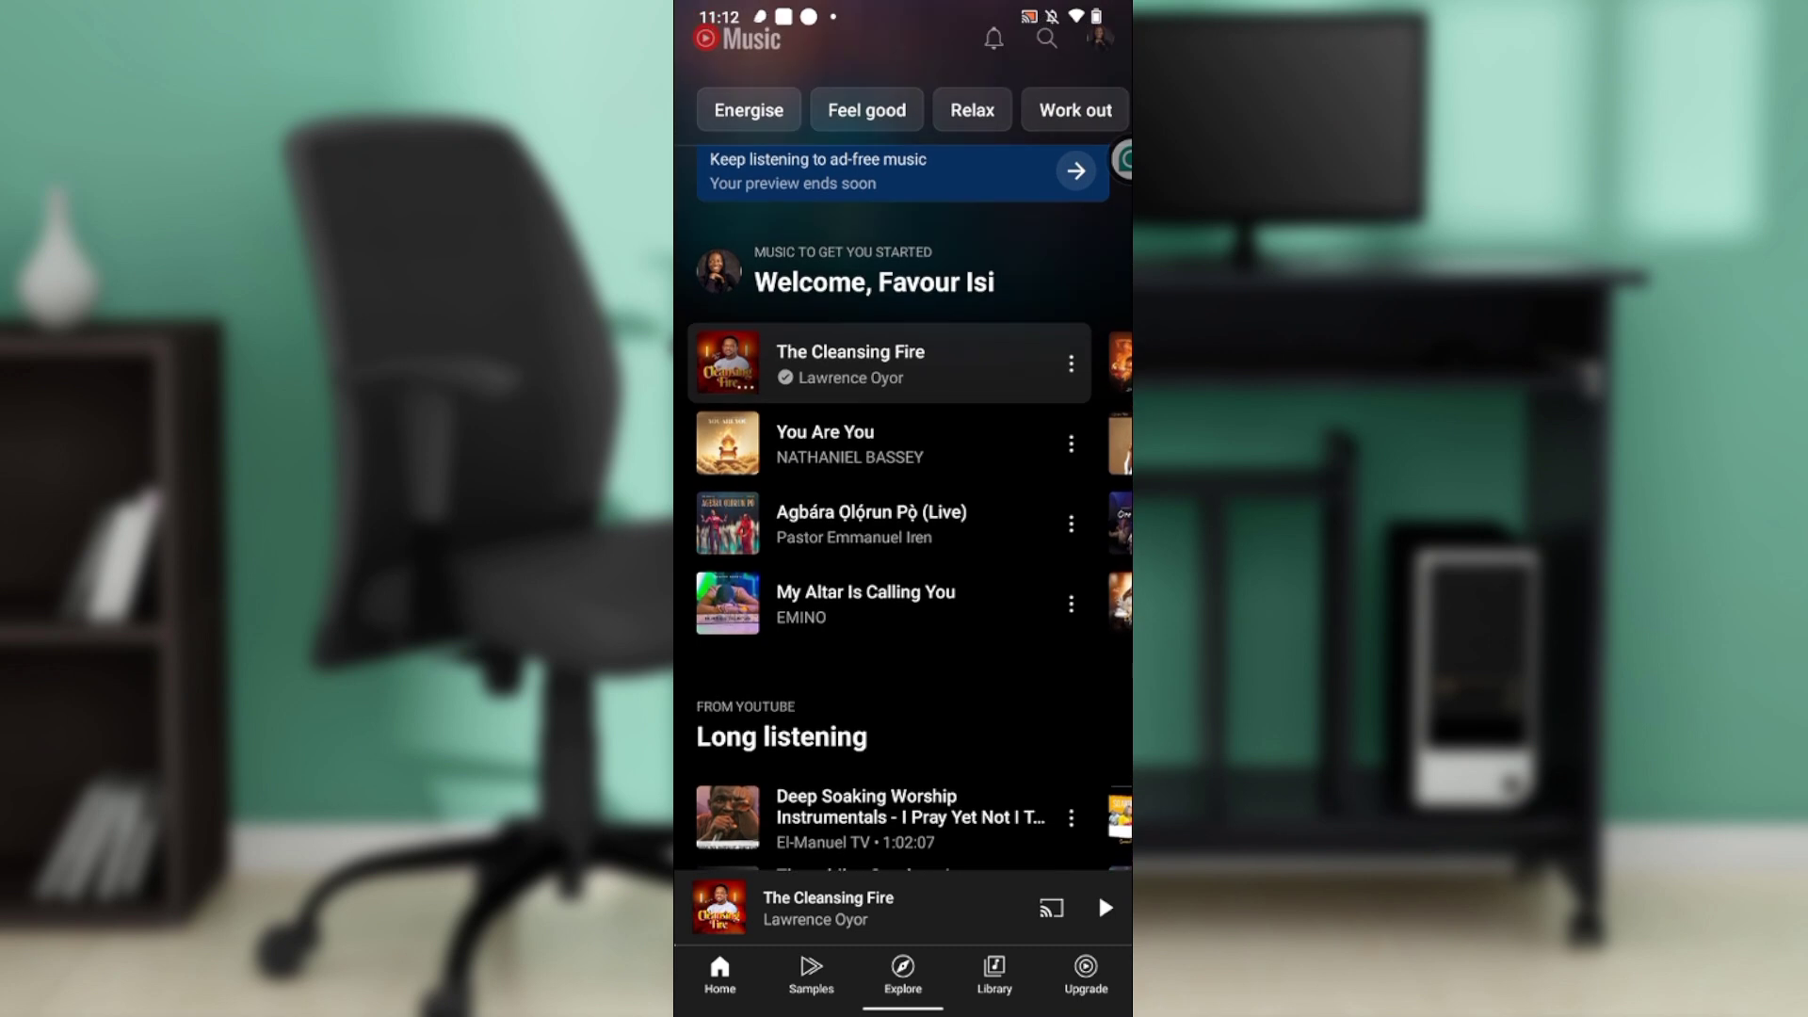
pyautogui.scroll(-1, 904, 566)
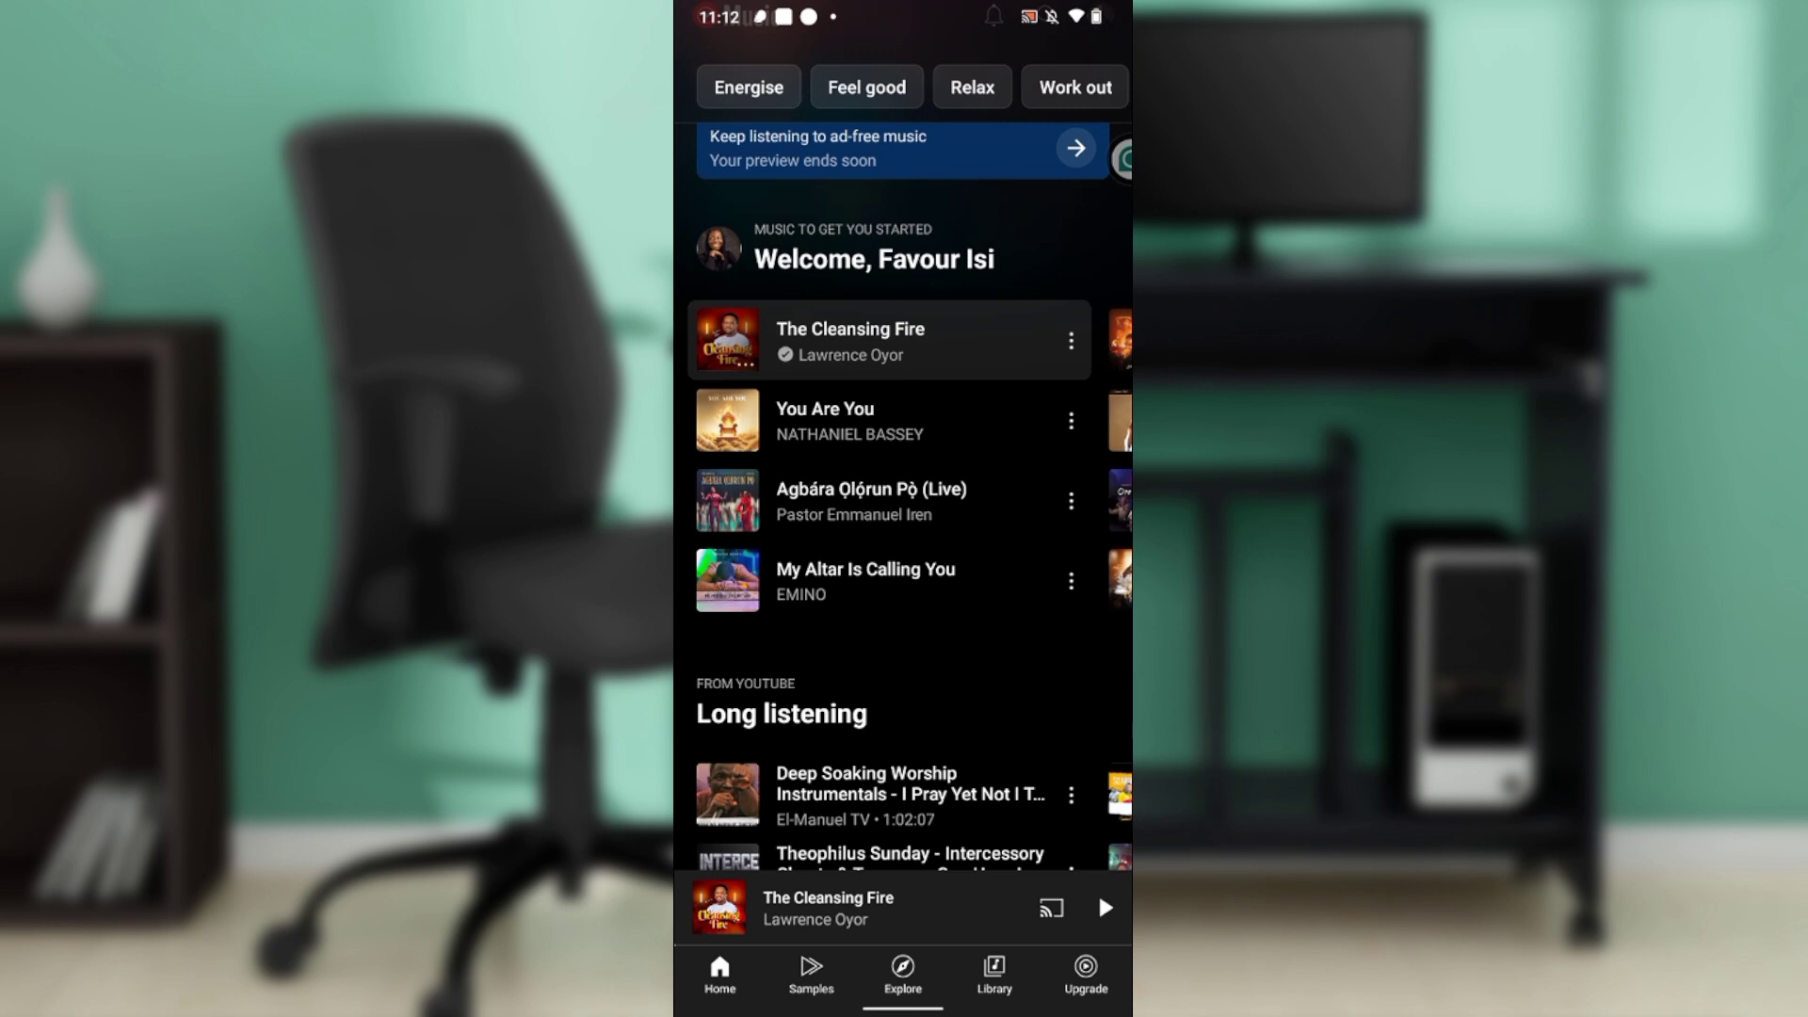
pyautogui.scroll(1, 905, 495)
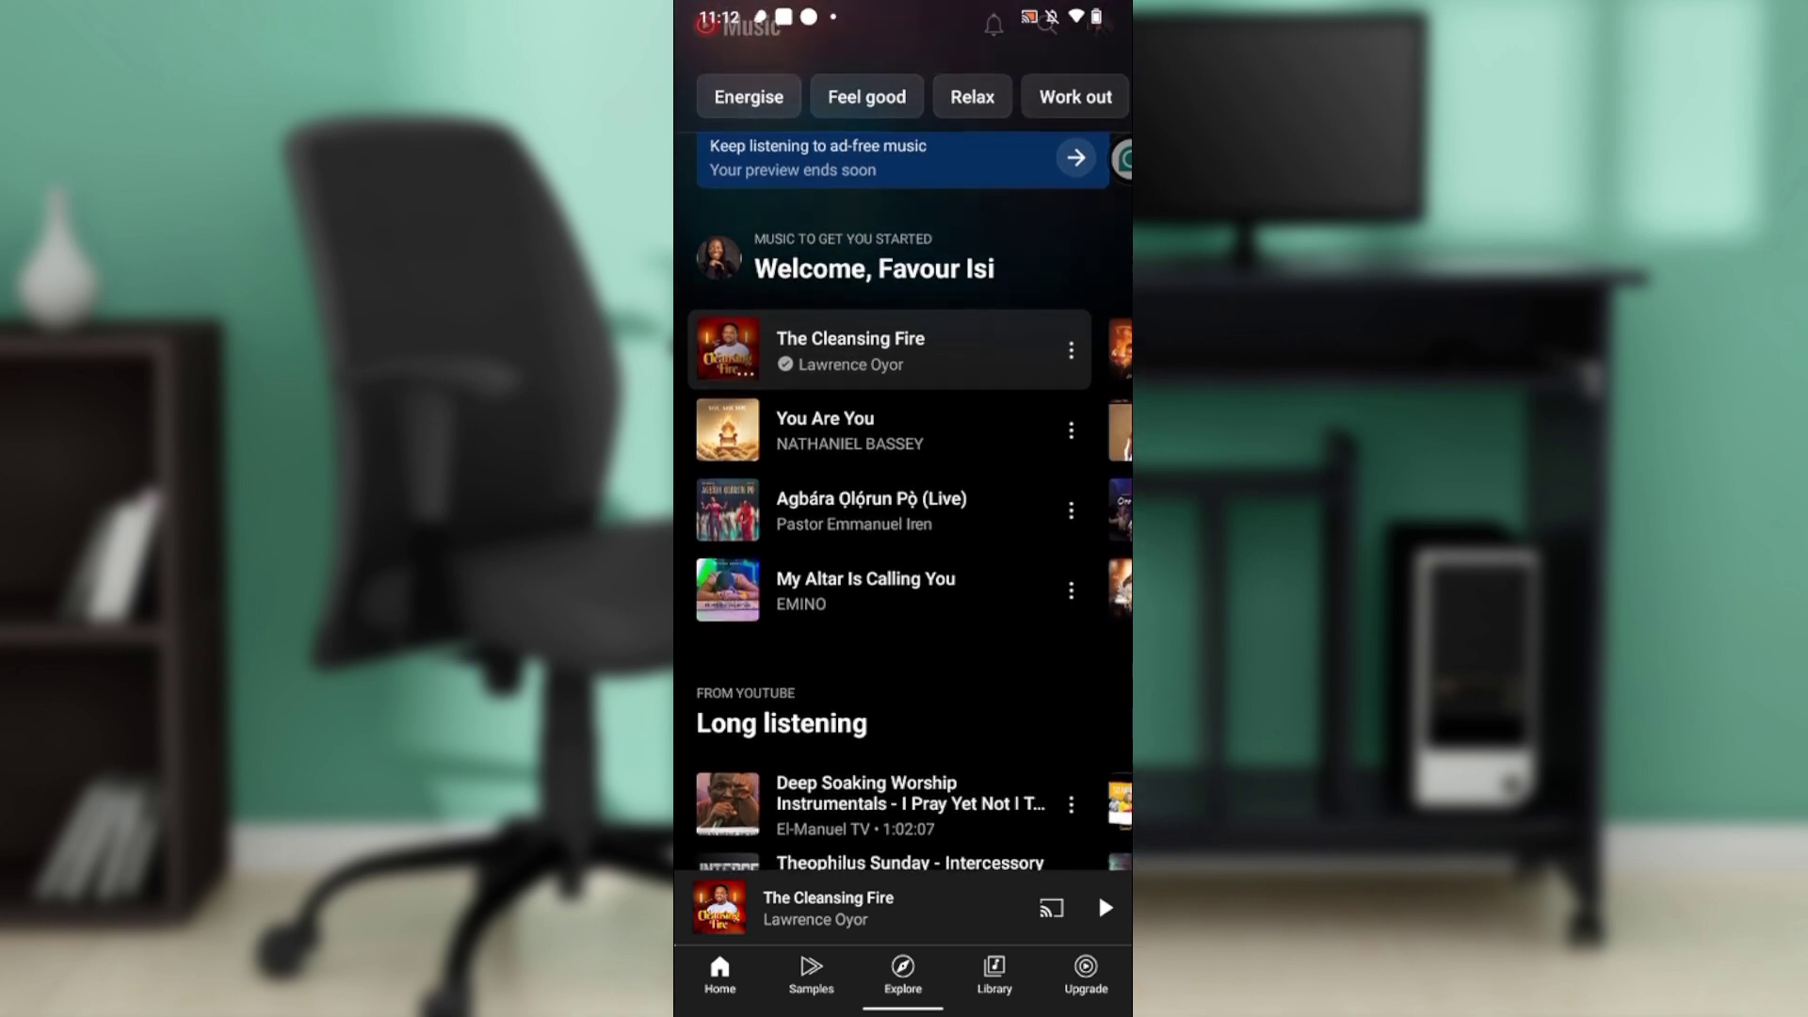
pyautogui.scroll(-1, 904, 494)
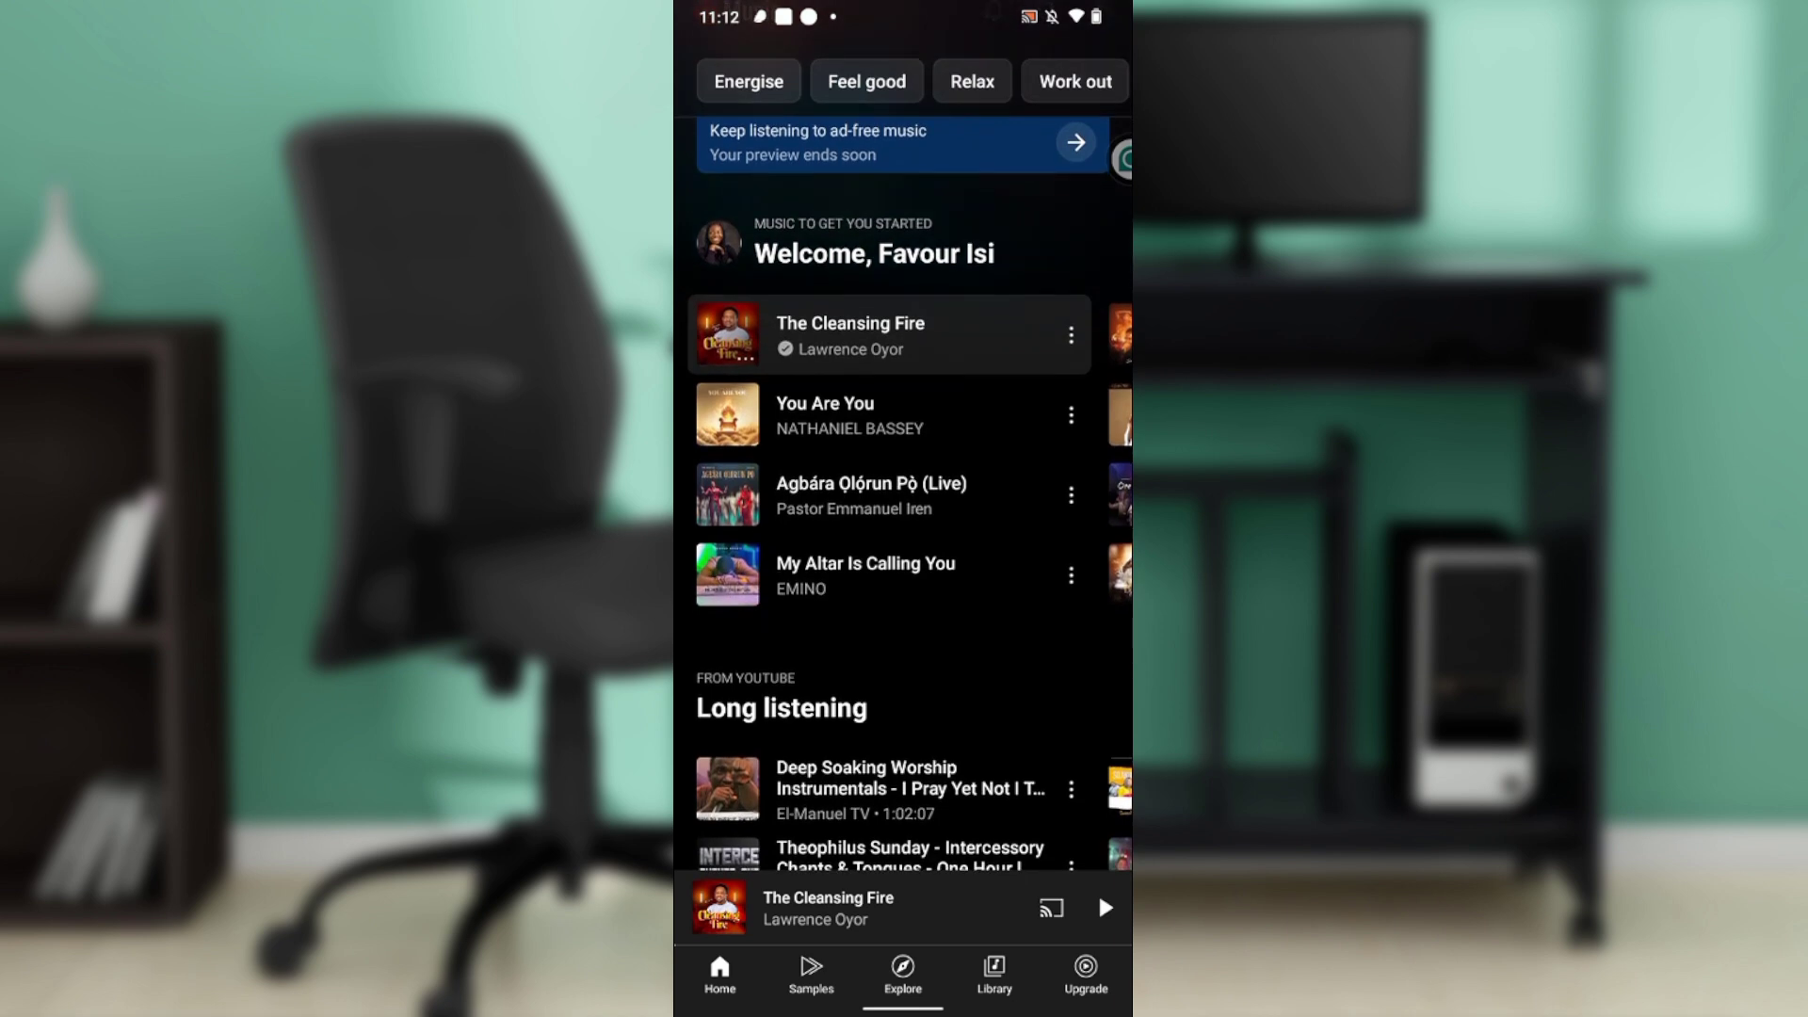
pyautogui.scroll(-1, 905, 495)
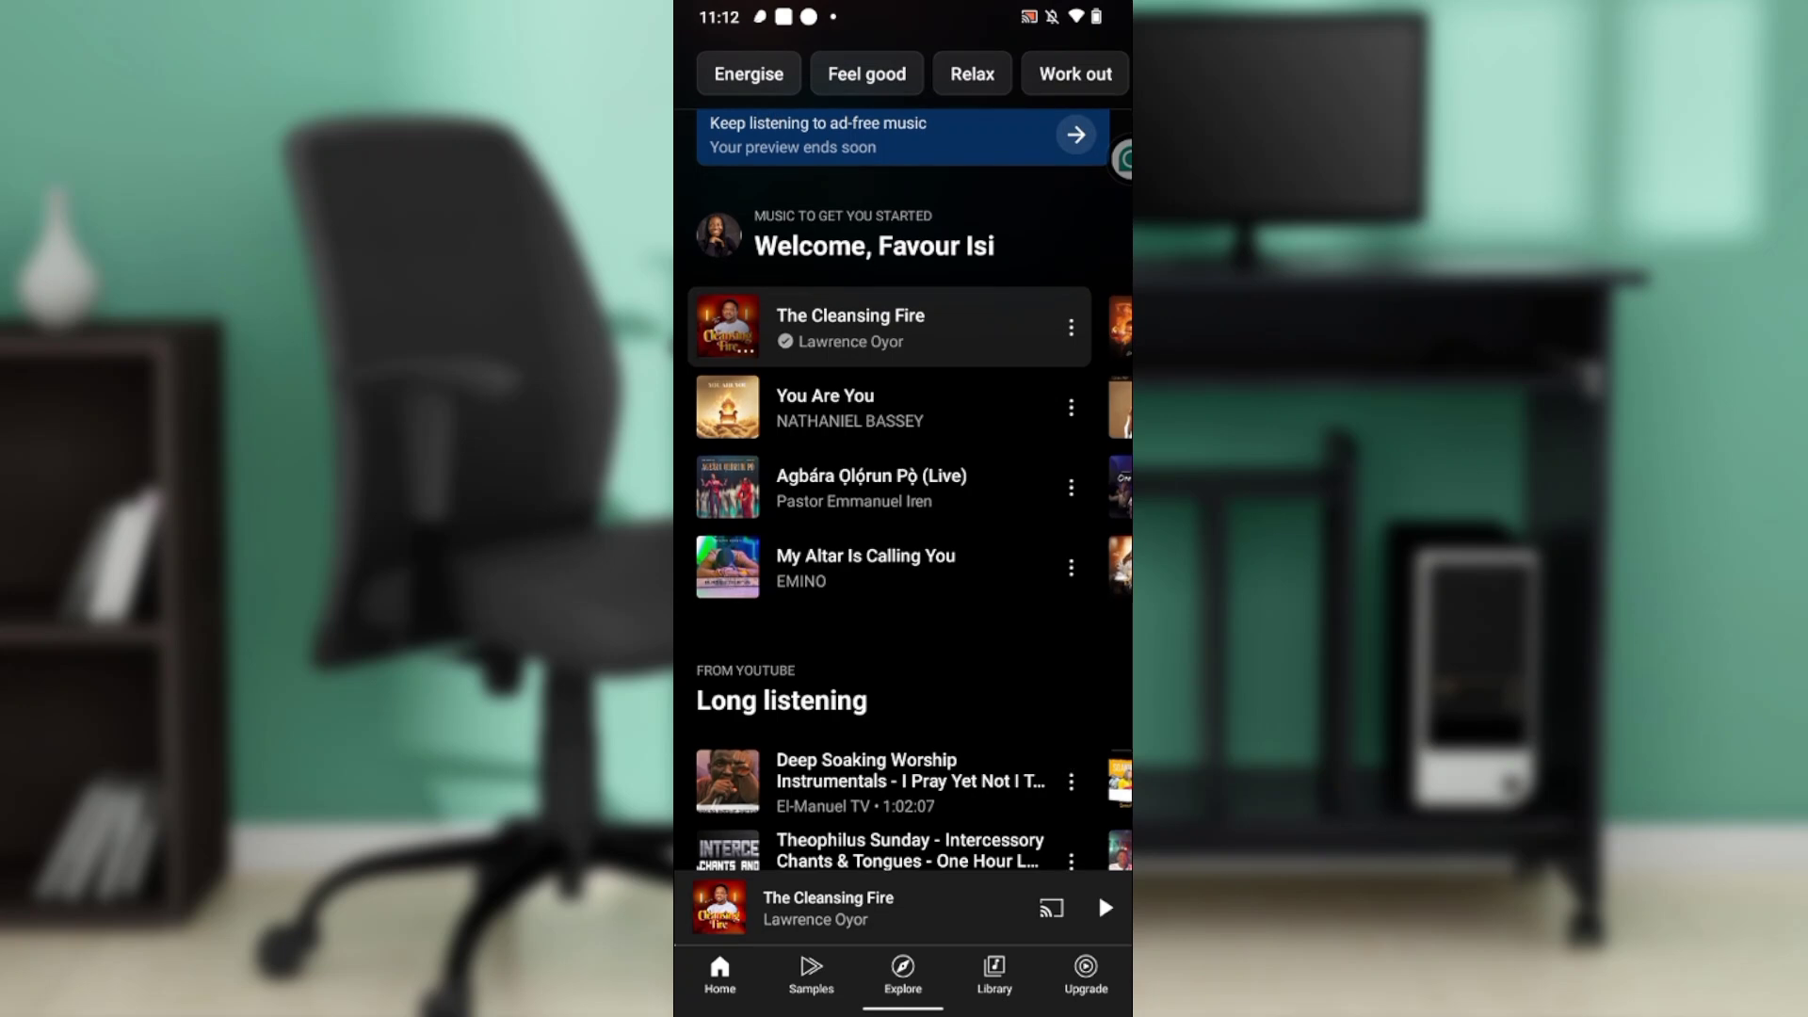
pyautogui.scroll(1, 904, 495)
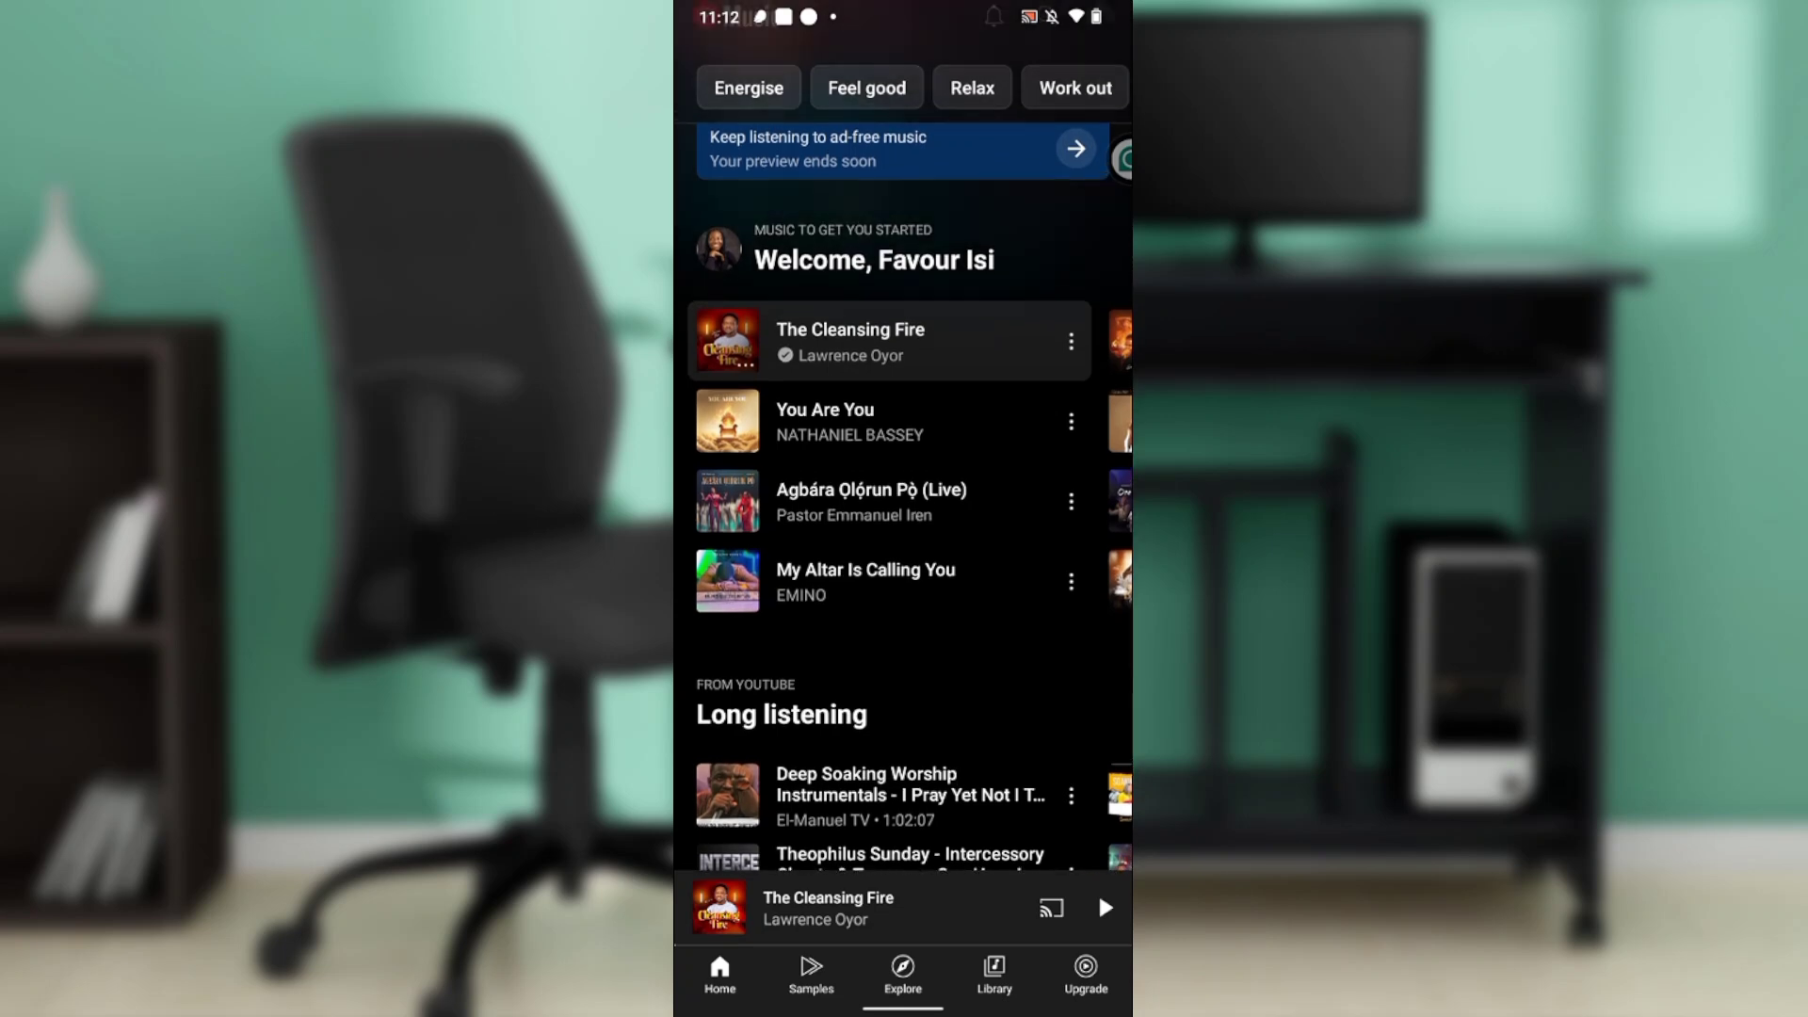
pyautogui.scroll(-1, 904, 495)
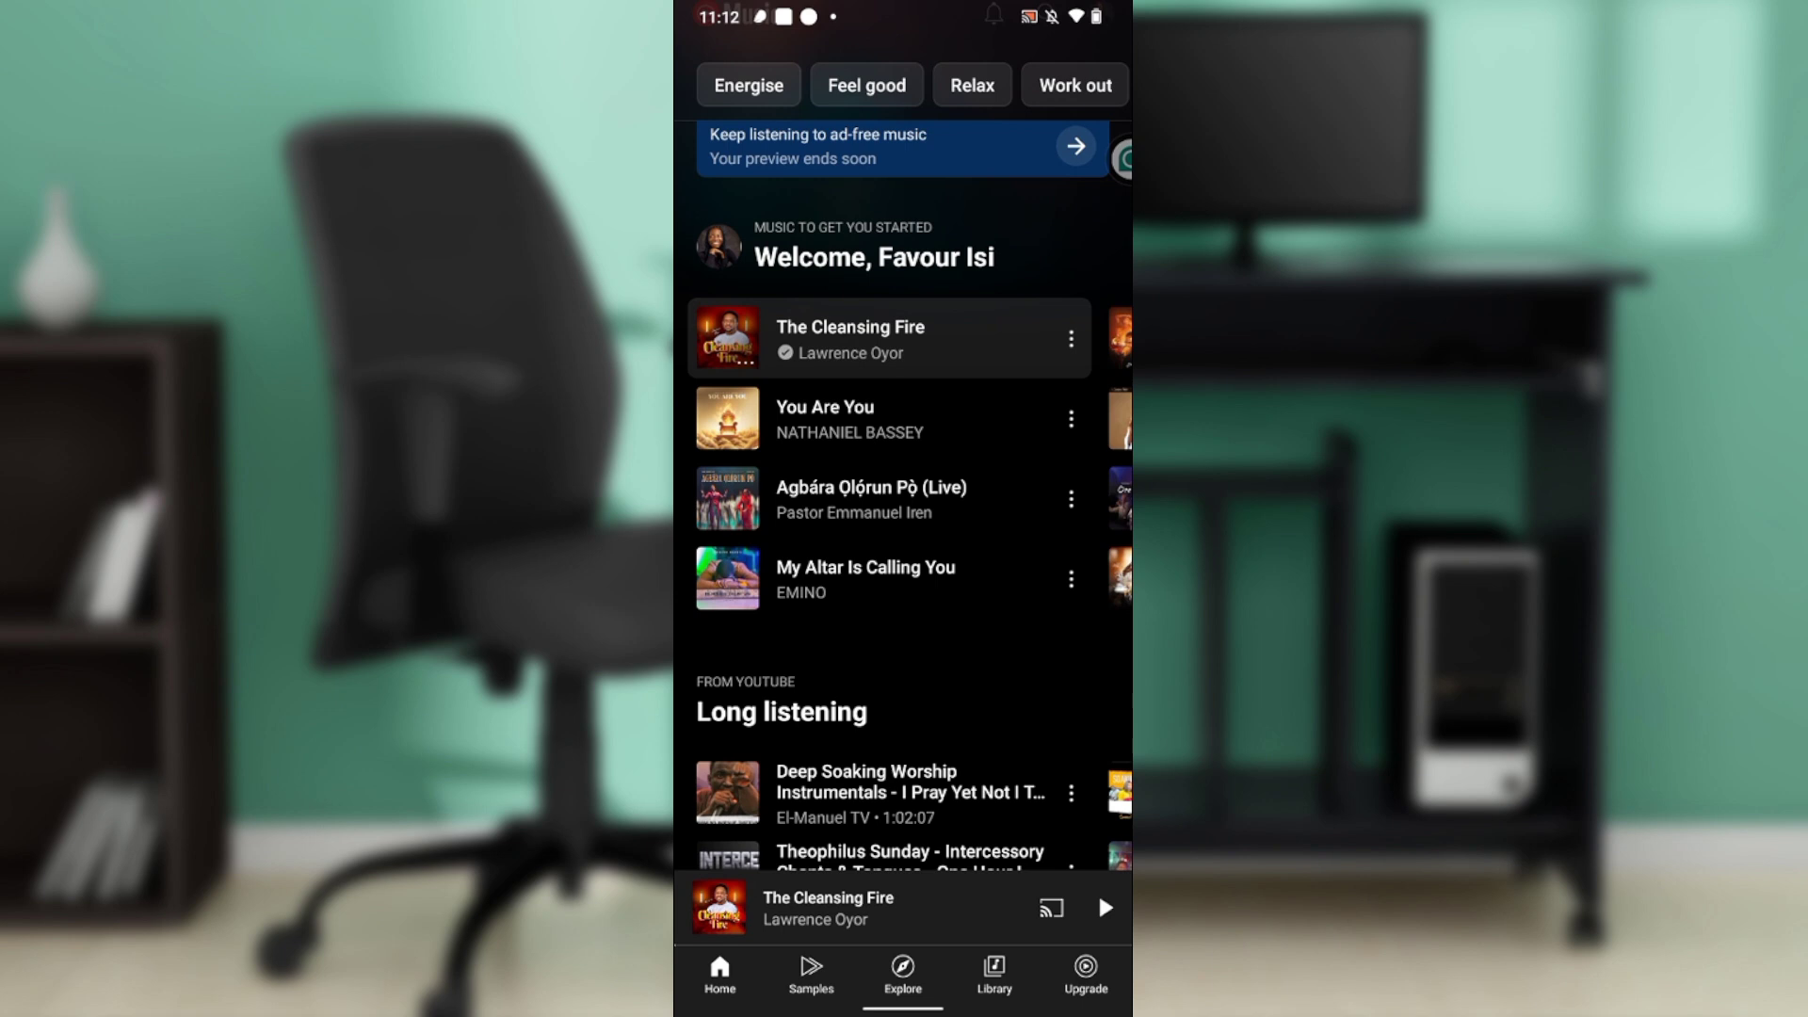
pyautogui.scroll(1, 905, 495)
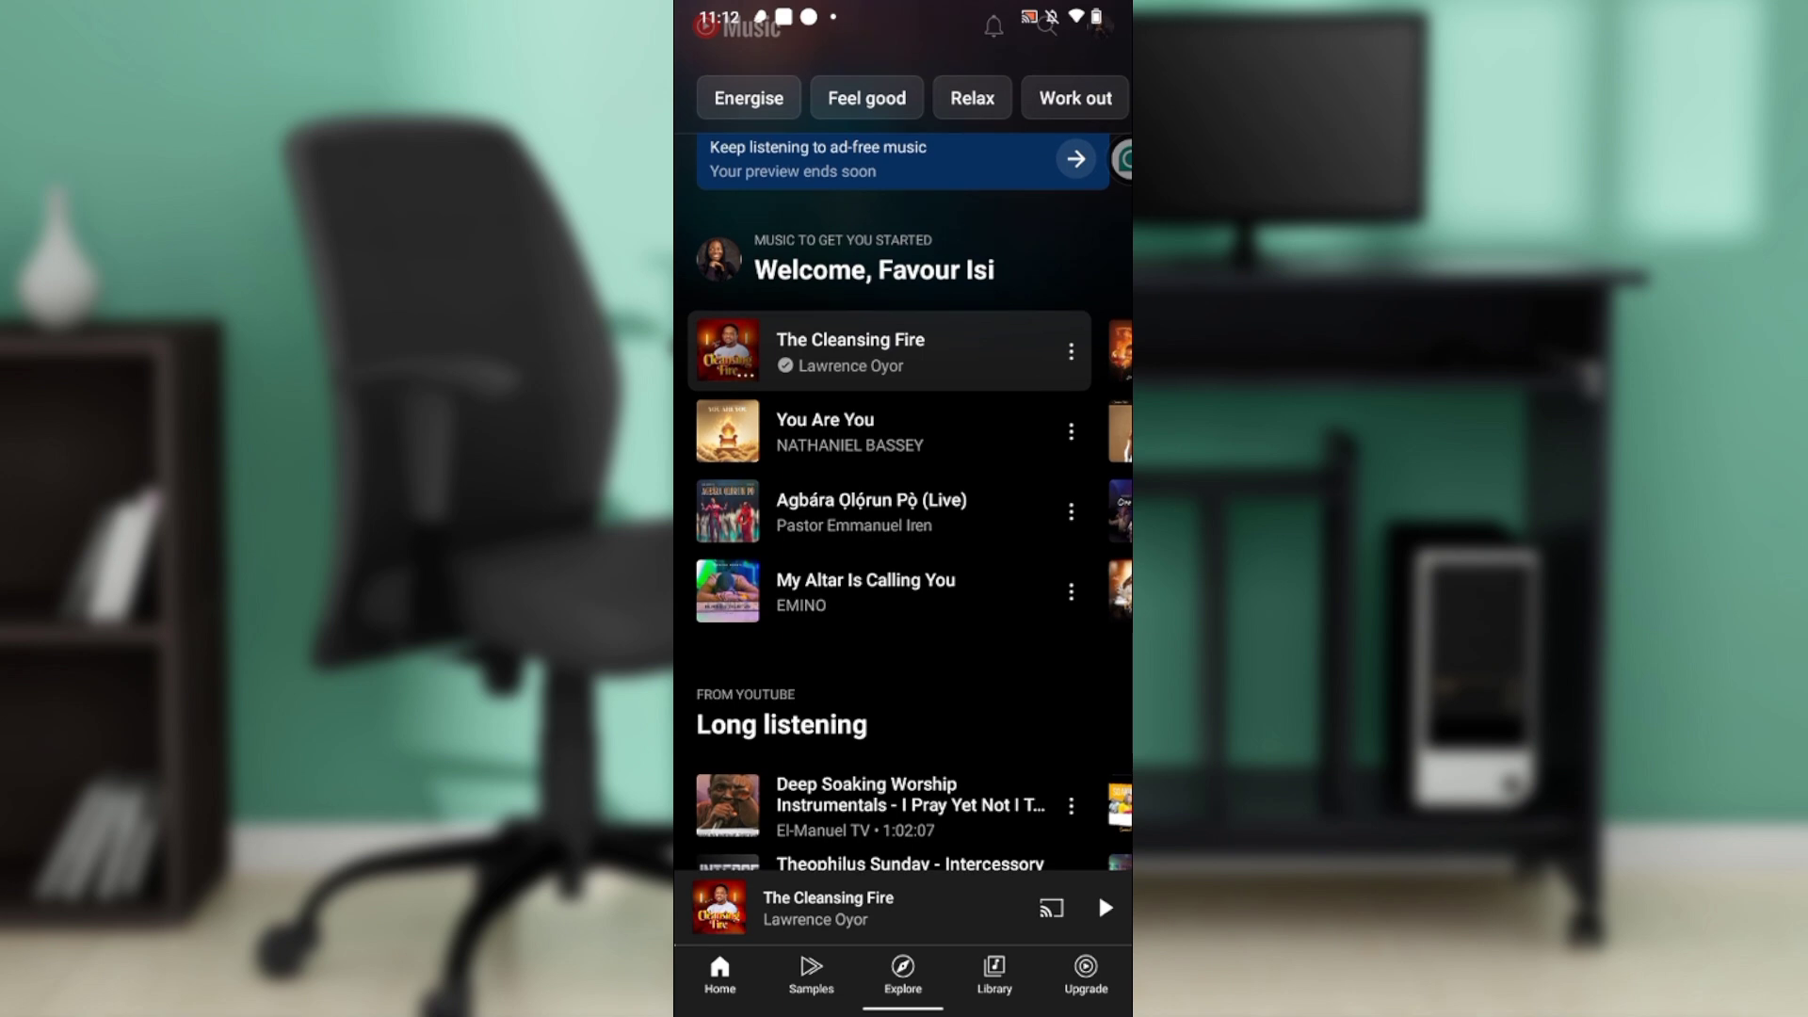
pyautogui.scroll(1, 904, 494)
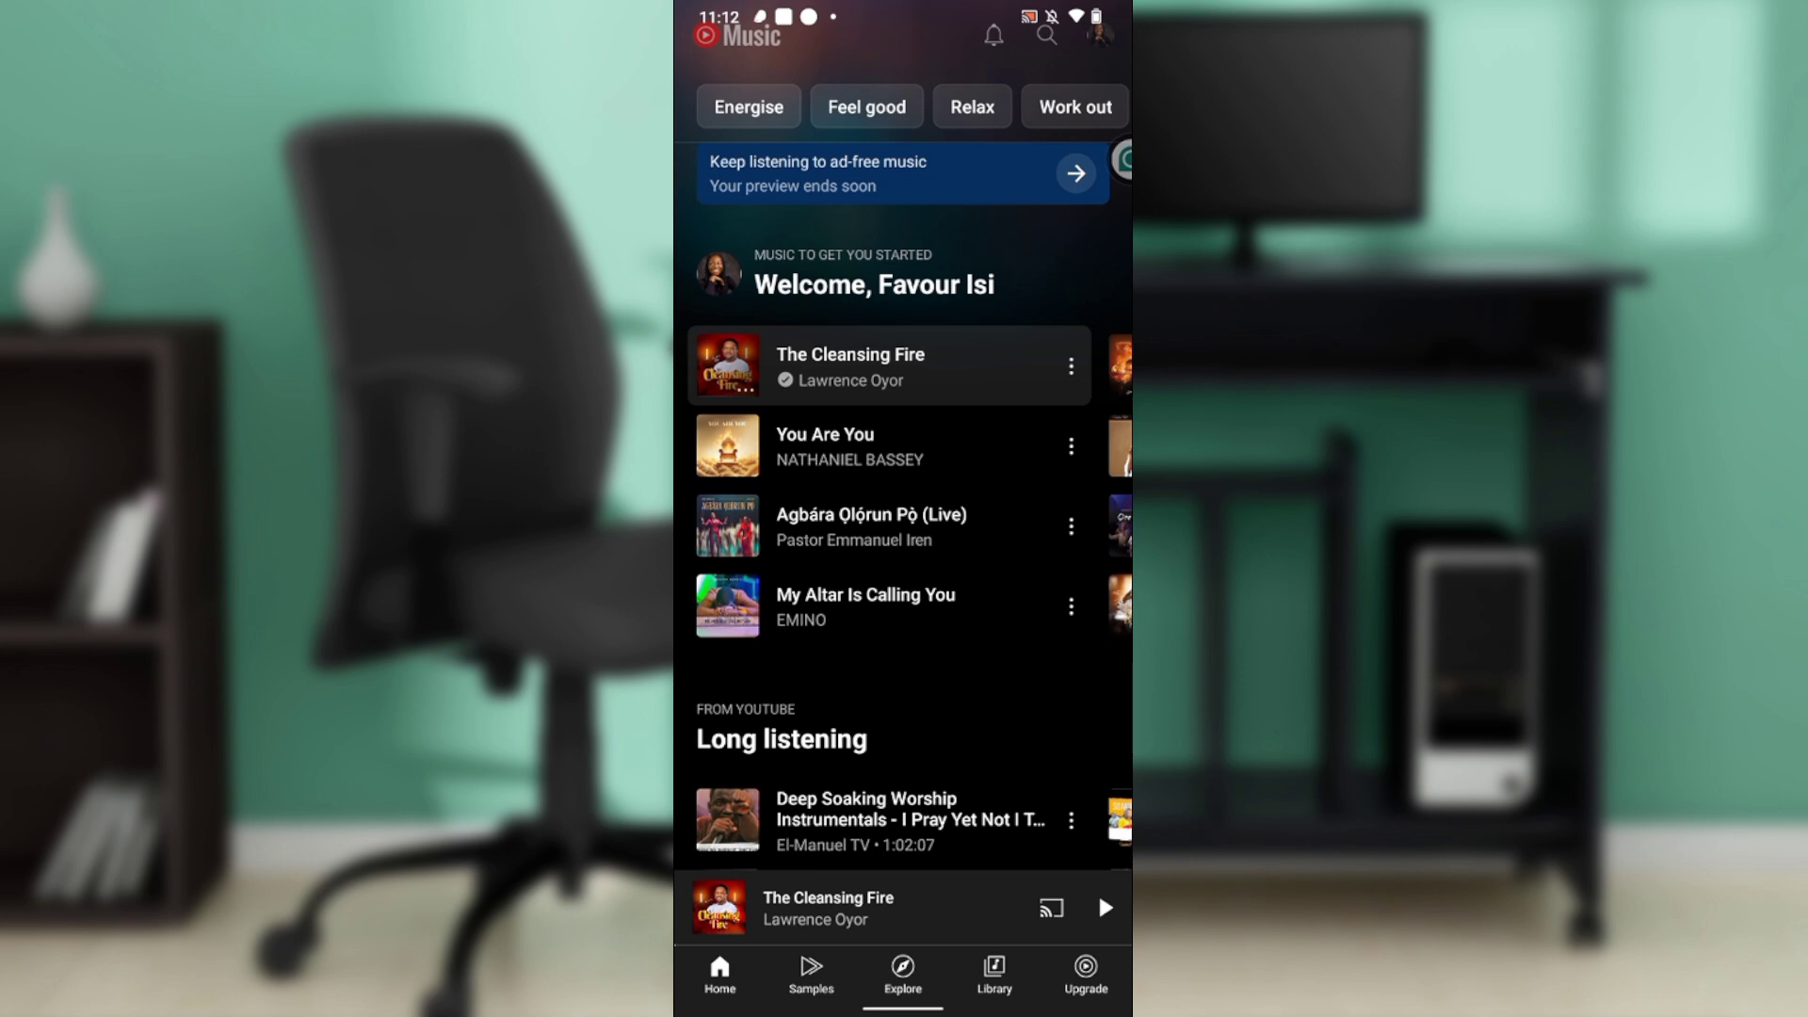
pyautogui.scroll(-1, 904, 494)
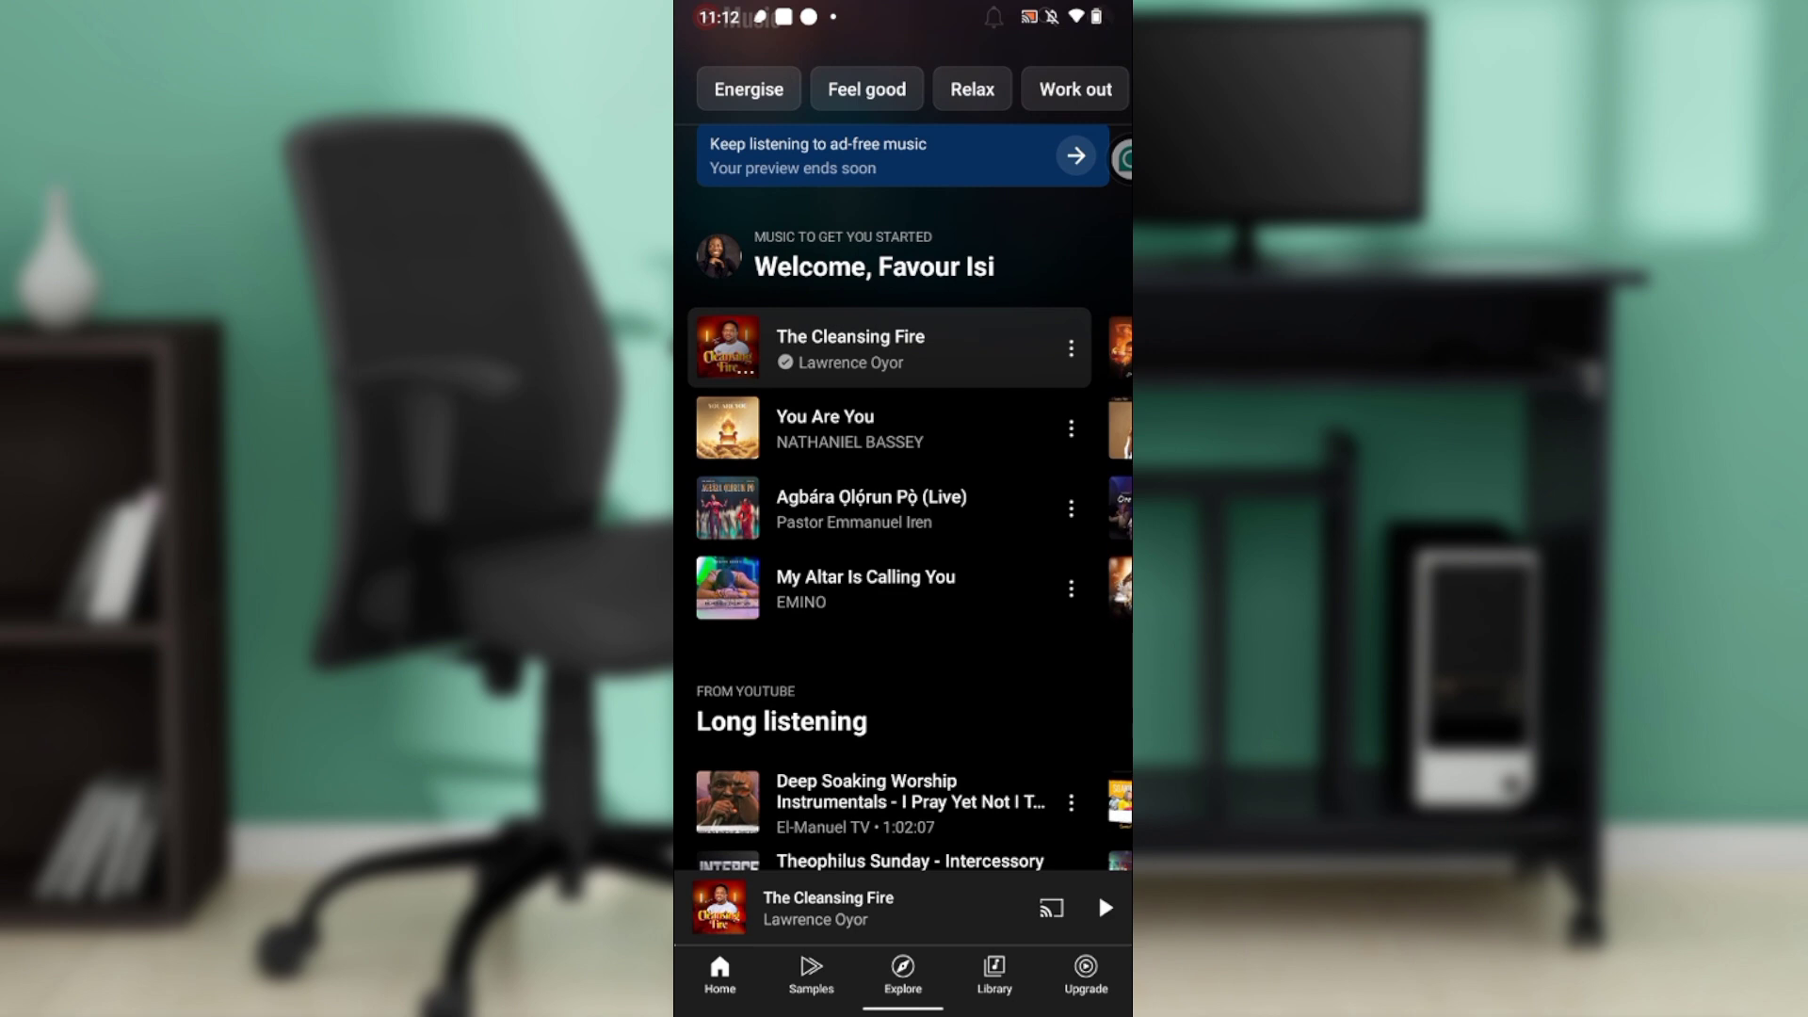
pyautogui.scroll(-1, 904, 495)
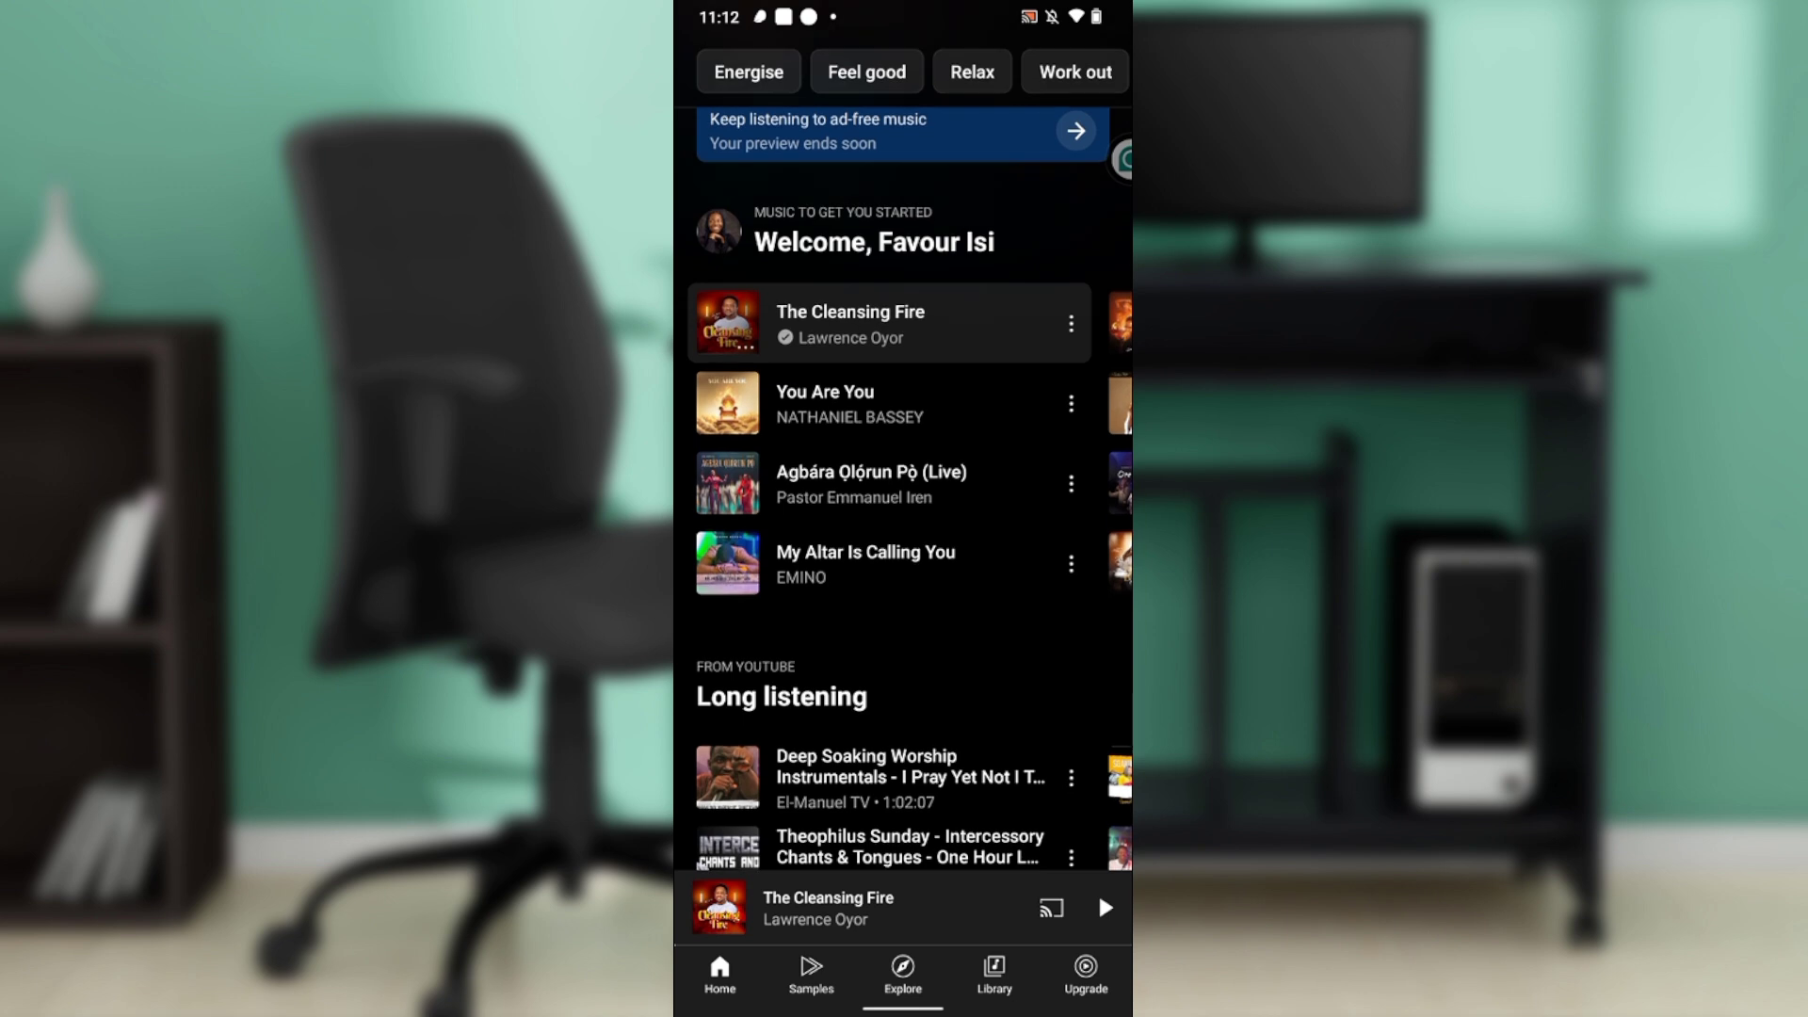
pyautogui.scroll(1, 904, 495)
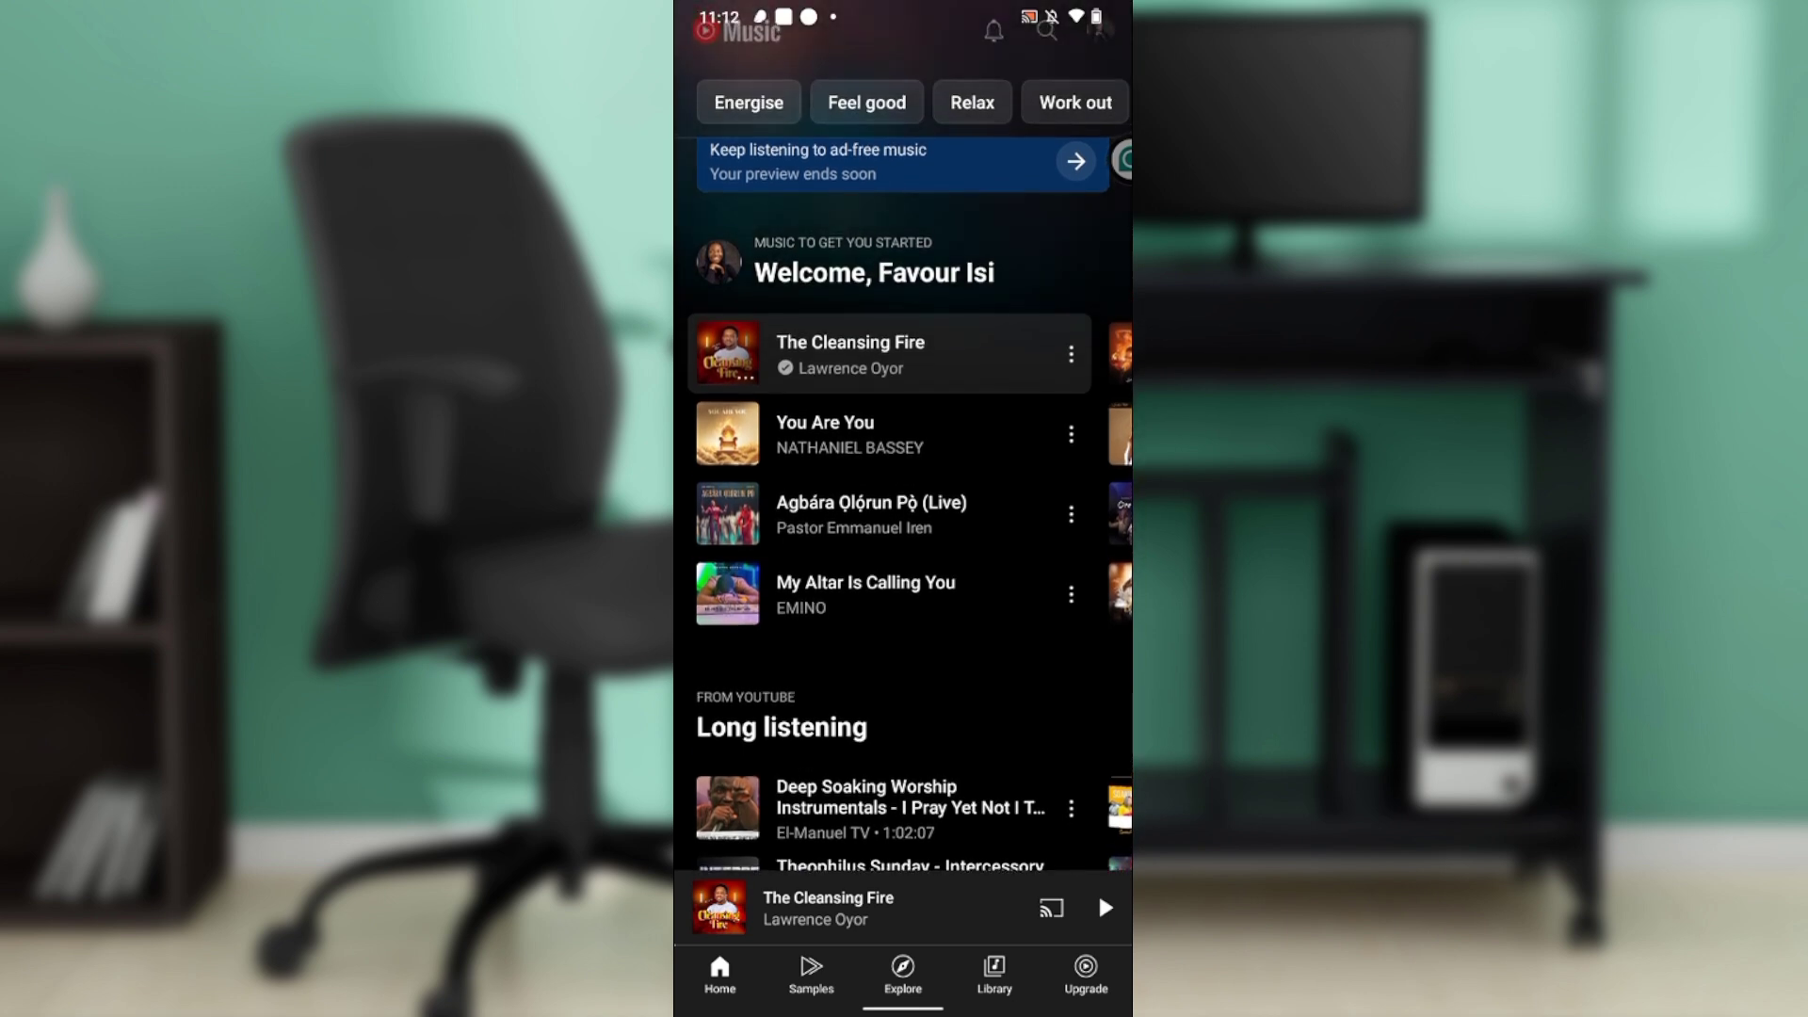
pyautogui.scroll(1, 905, 496)
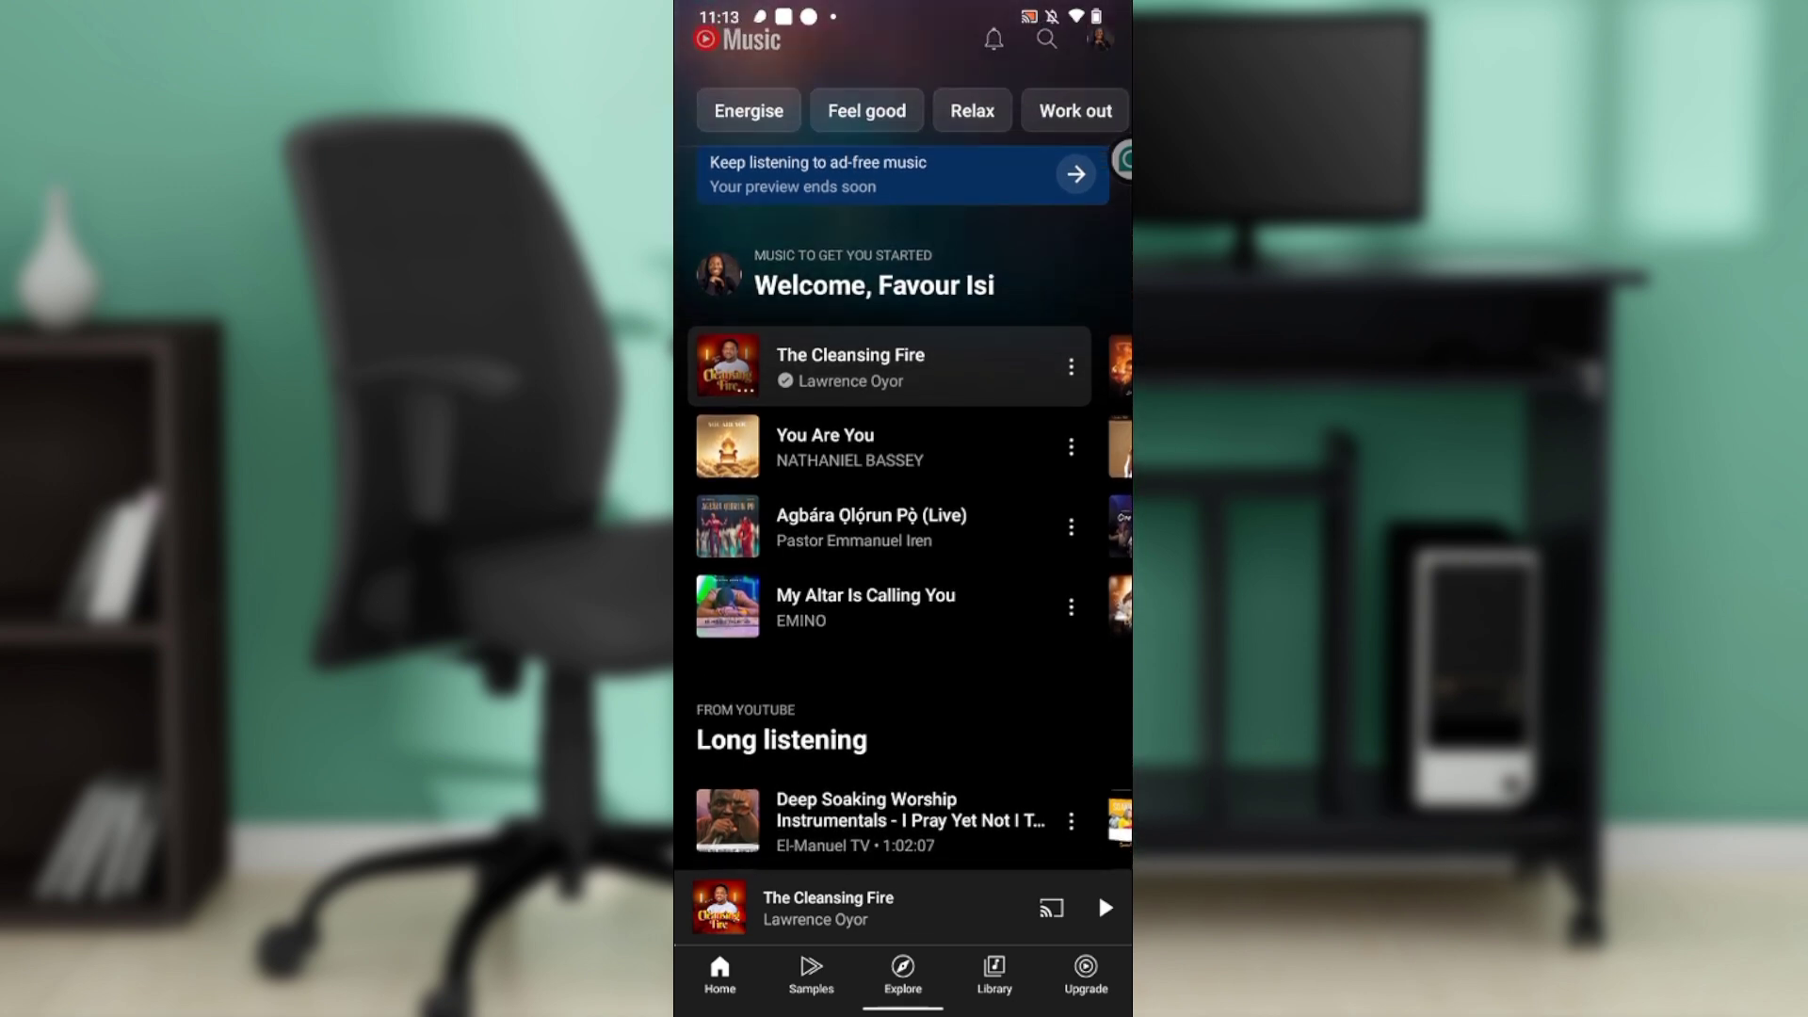
pyautogui.scroll(1, 904, 494)
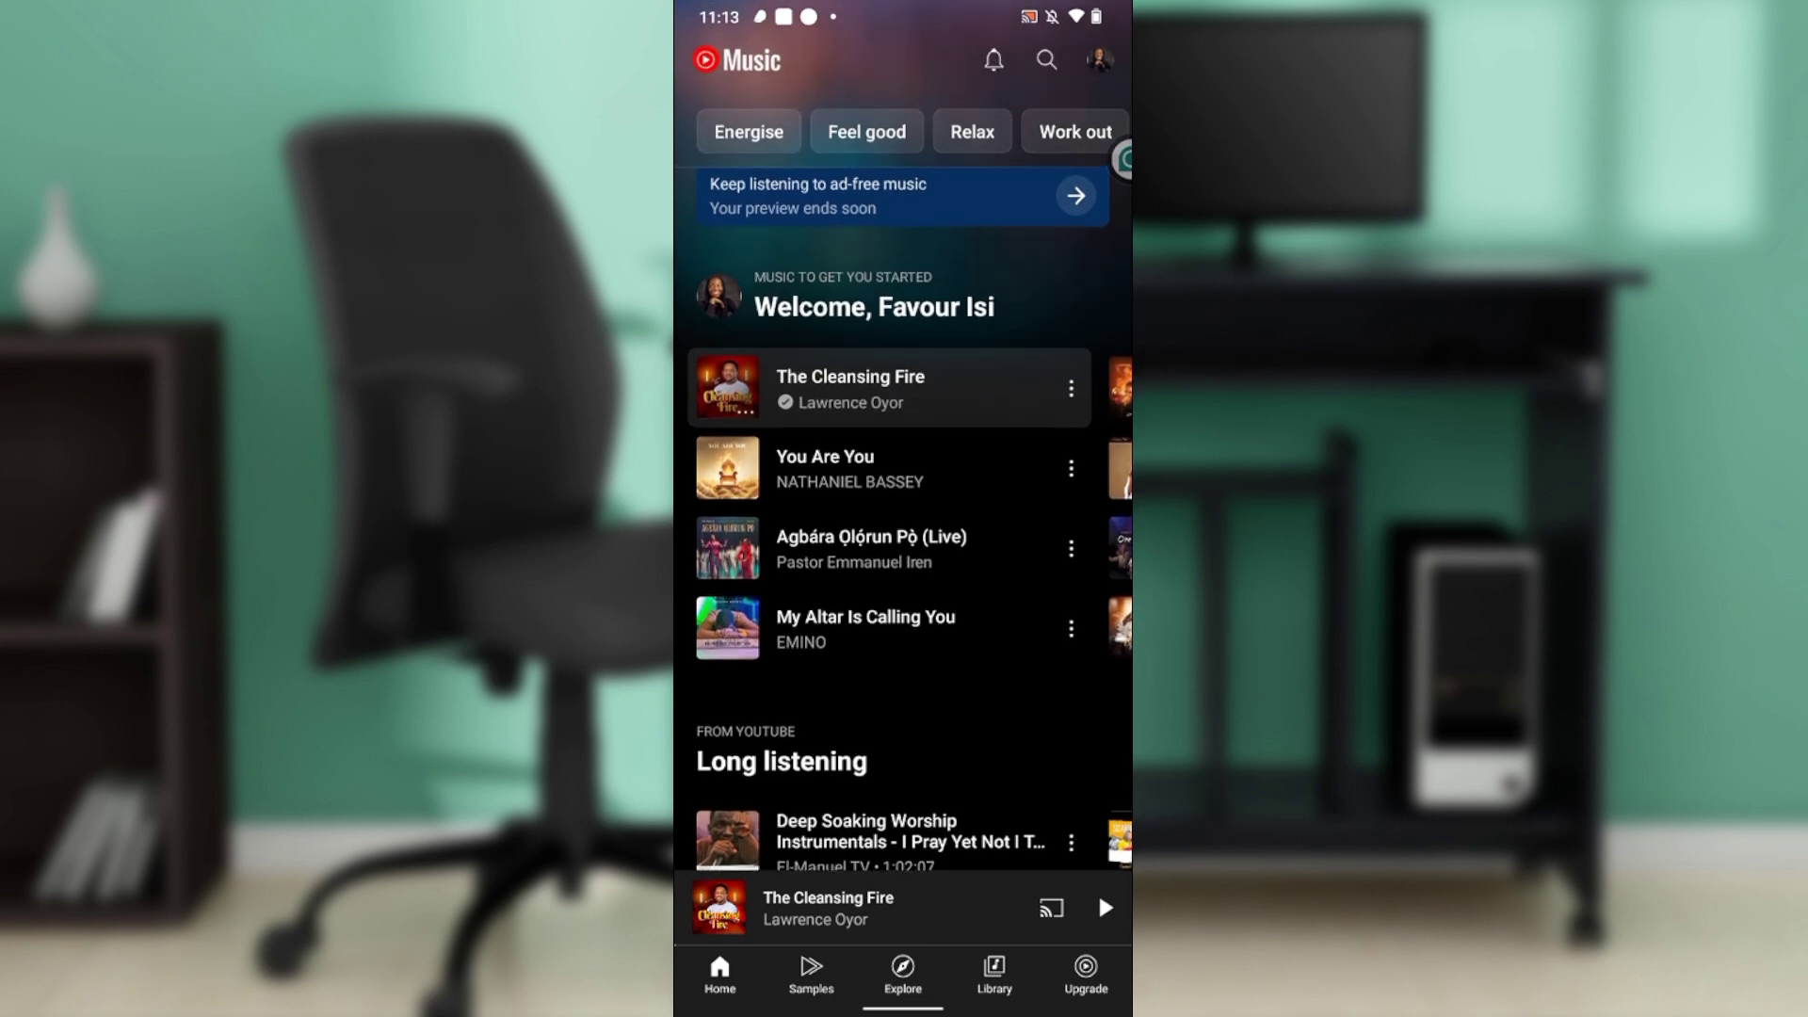
# - Visit Help and feedback from the avatar menu, then return to the Account page
pyautogui.click(1100, 59)
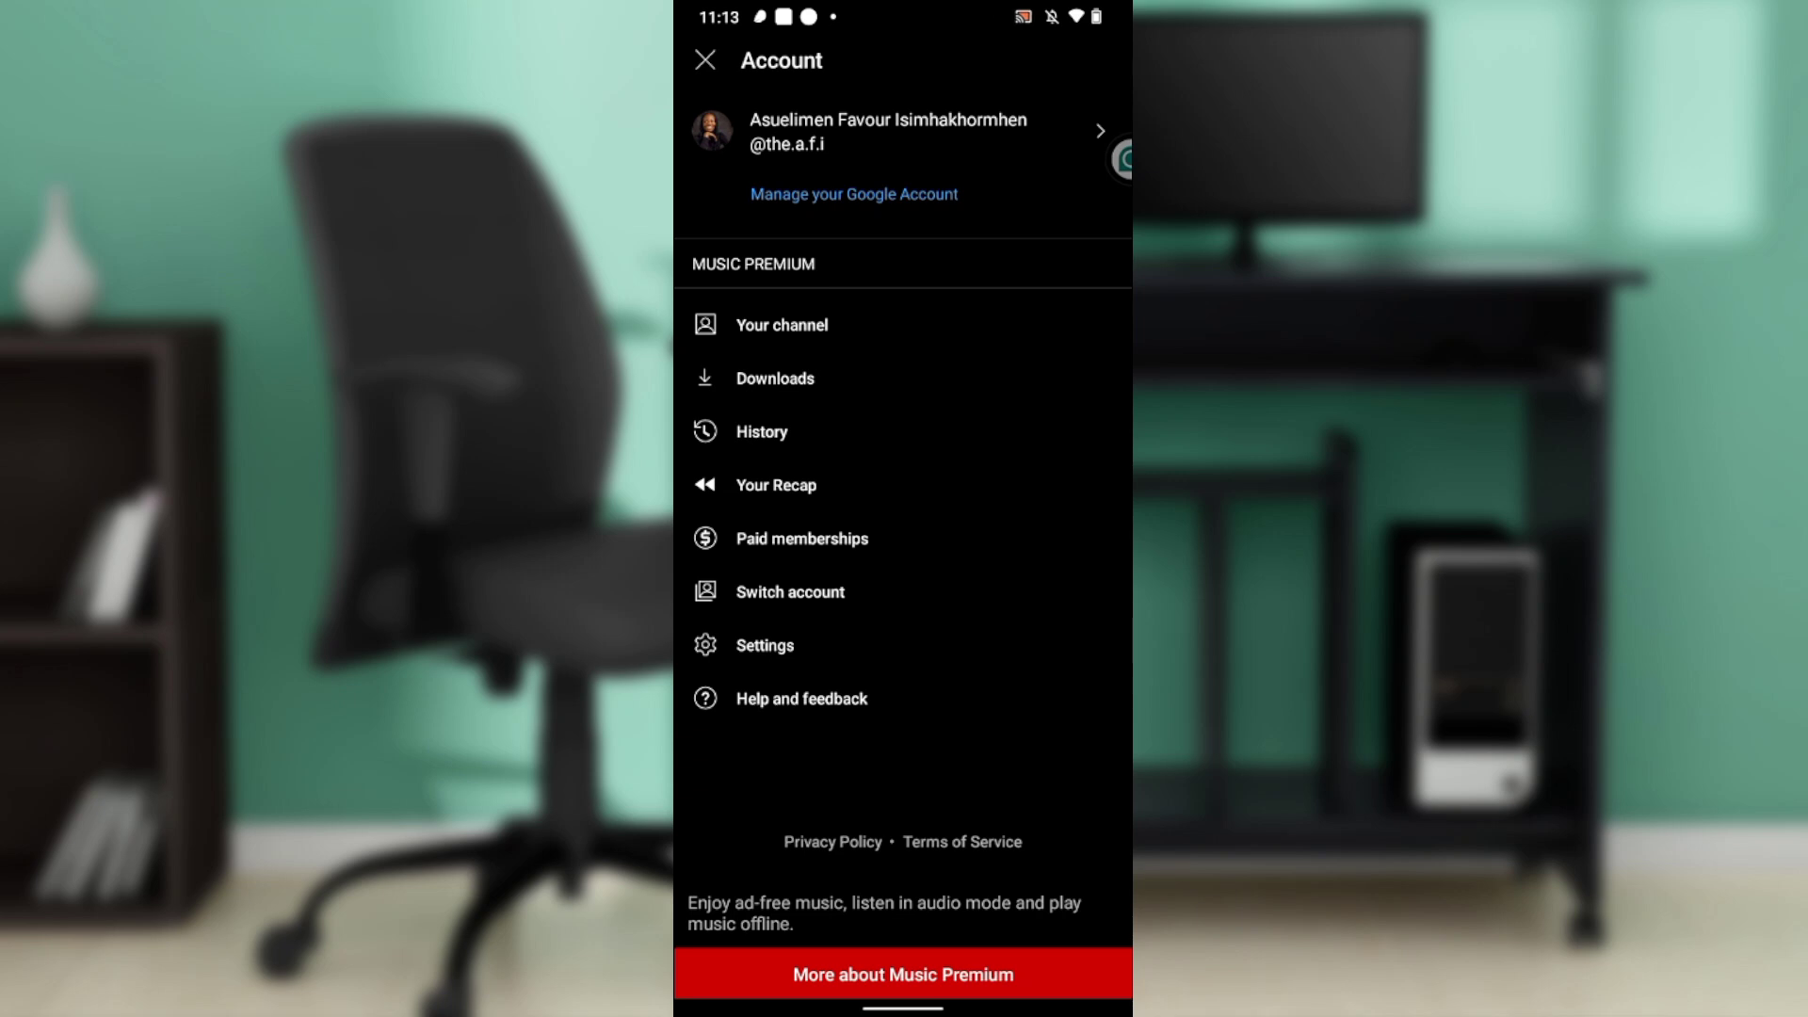
pyautogui.click(857, 700)
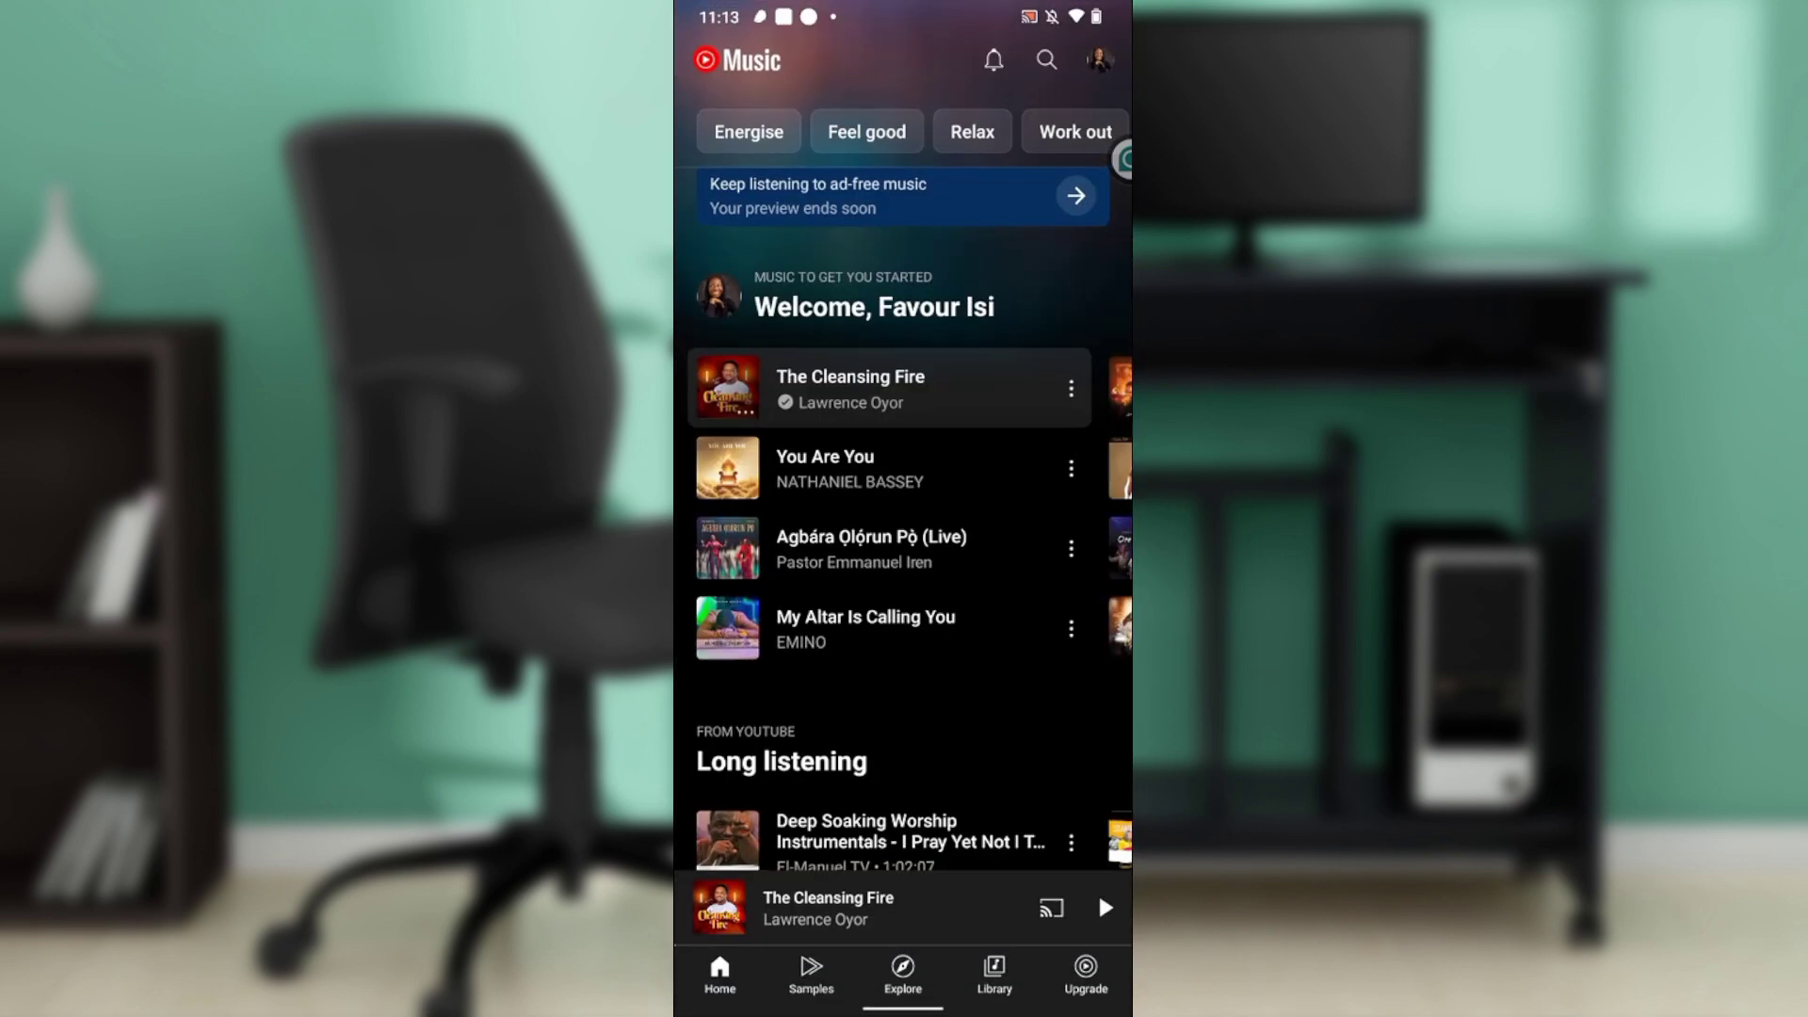
pyautogui.click(1098, 56)
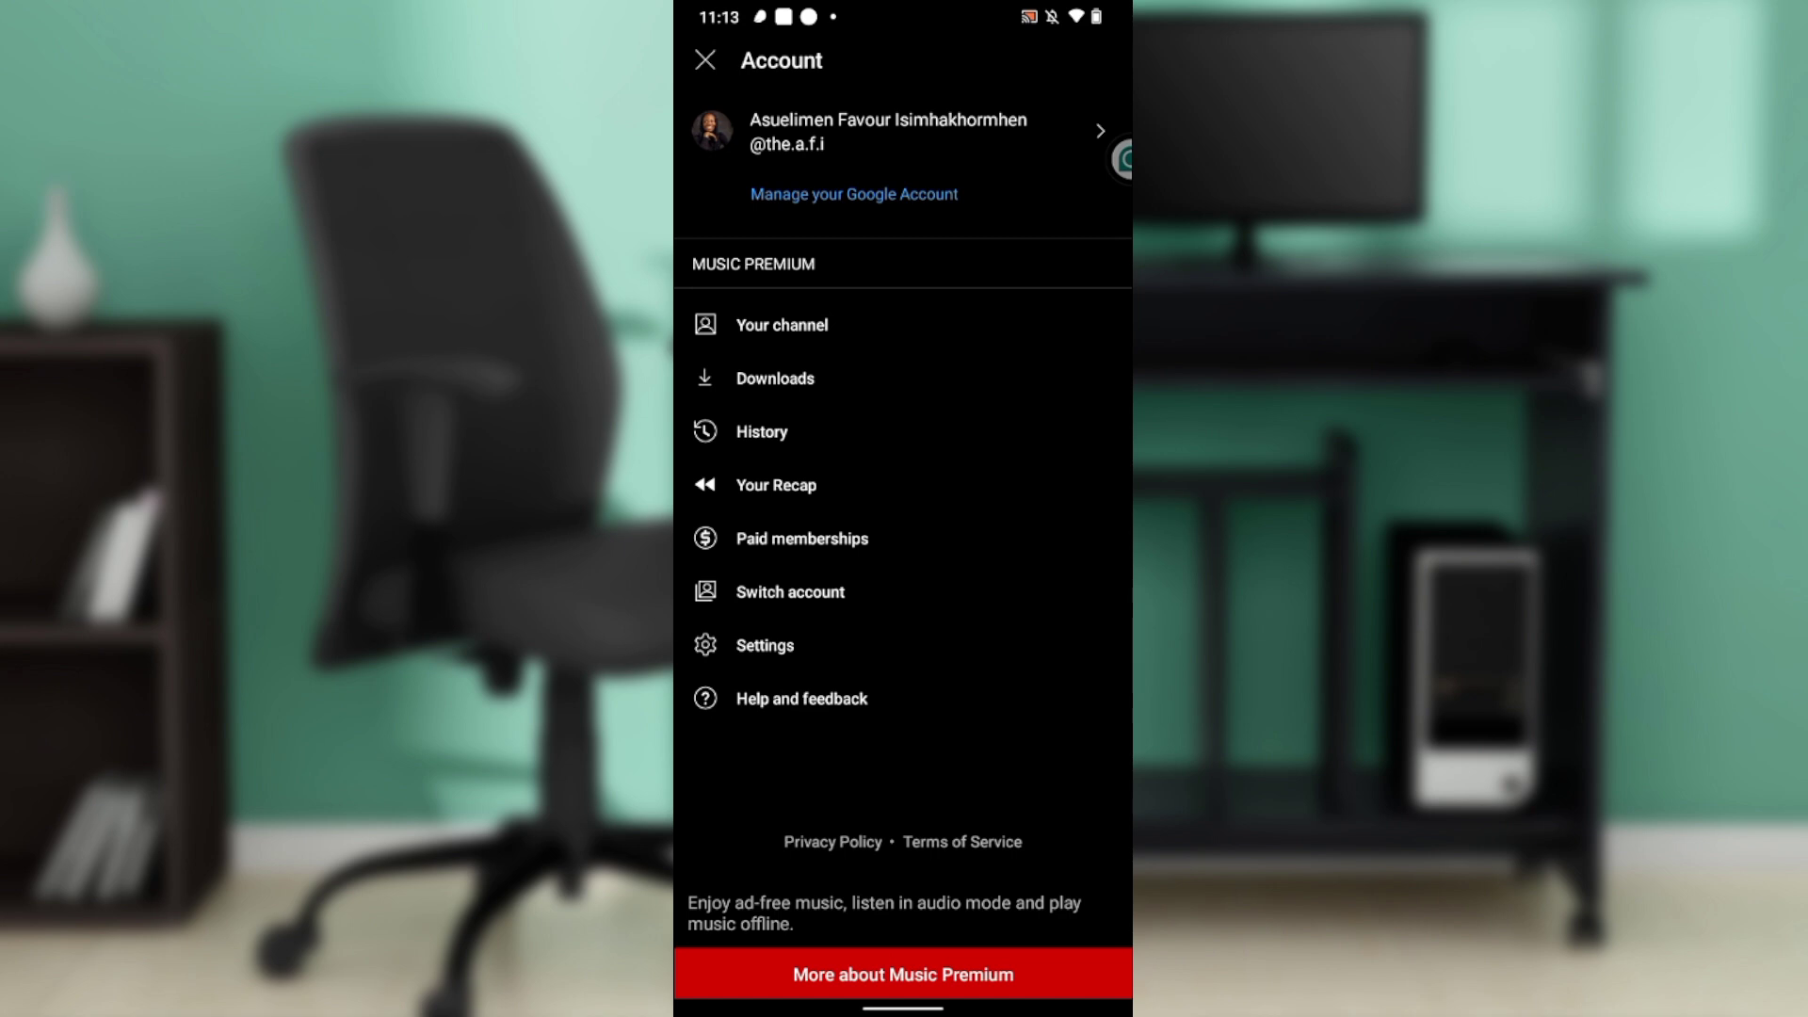
# - Bring up the Accounts switcher from Switch account, then dismiss it with Escape
pyautogui.click(789, 592)
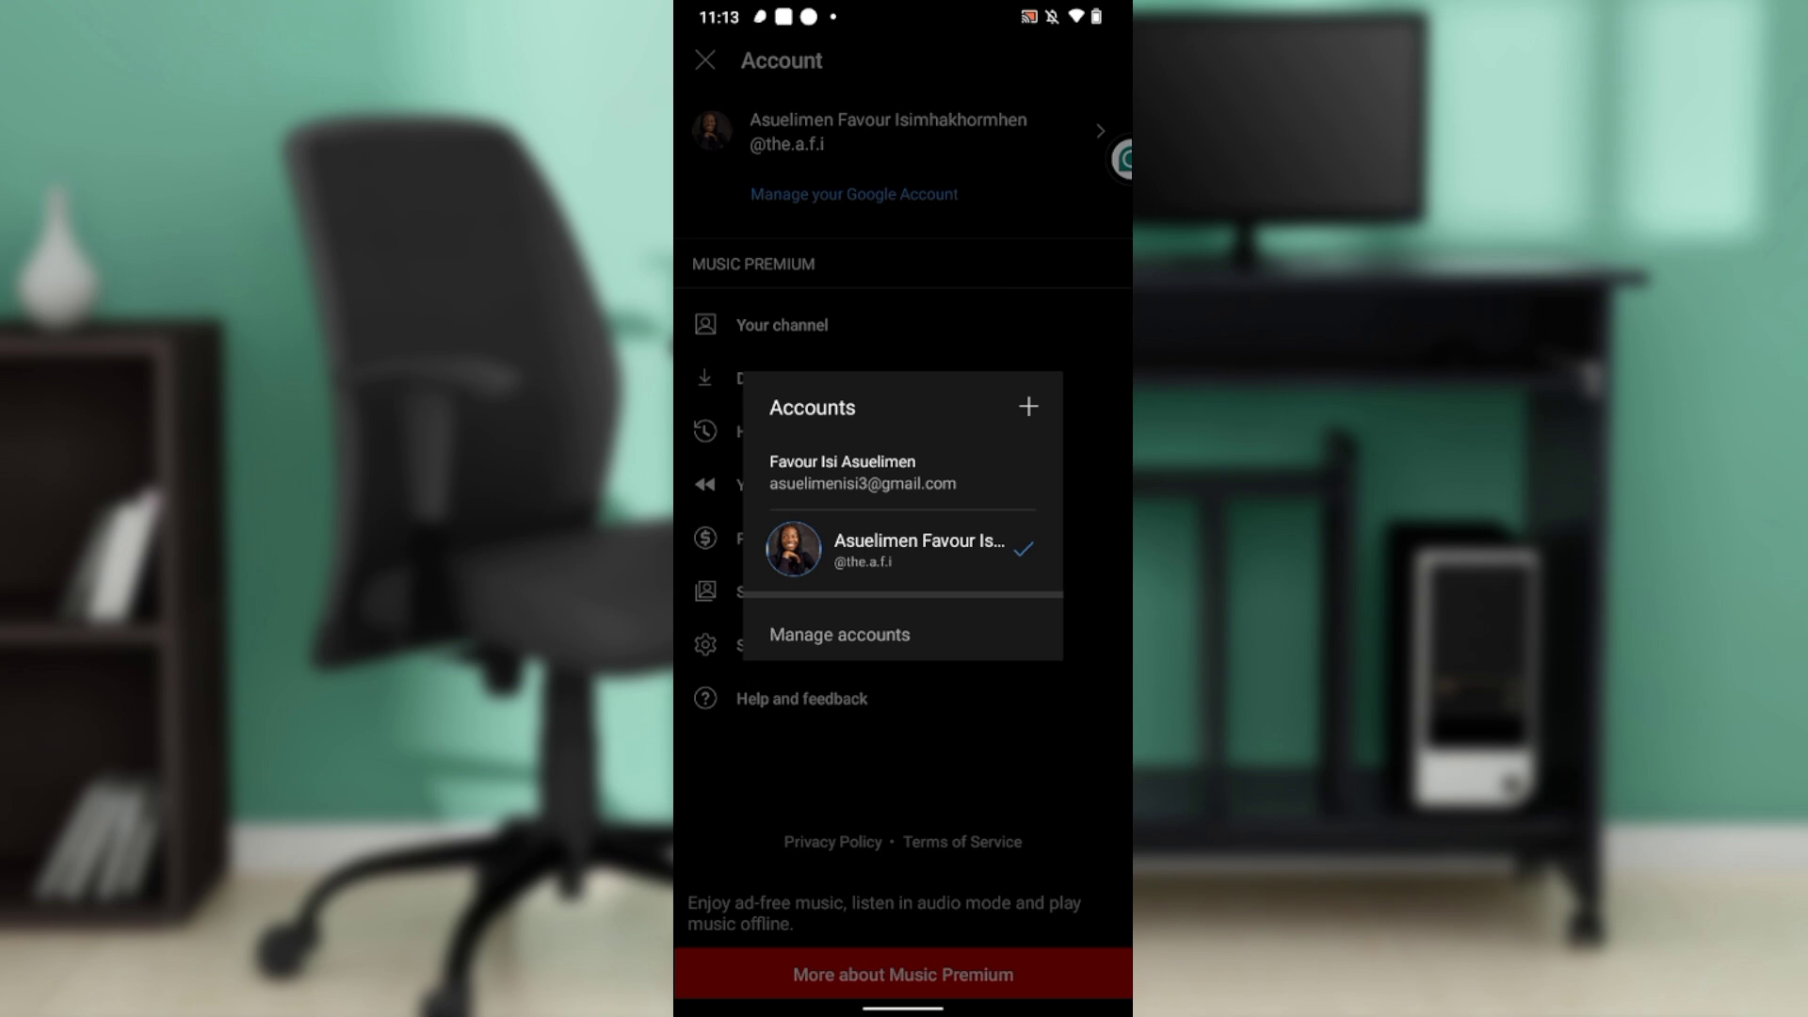
pyautogui.press('Escape')
# - Reopen the Accounts switcher over the Account page
pyautogui.click(889, 594)
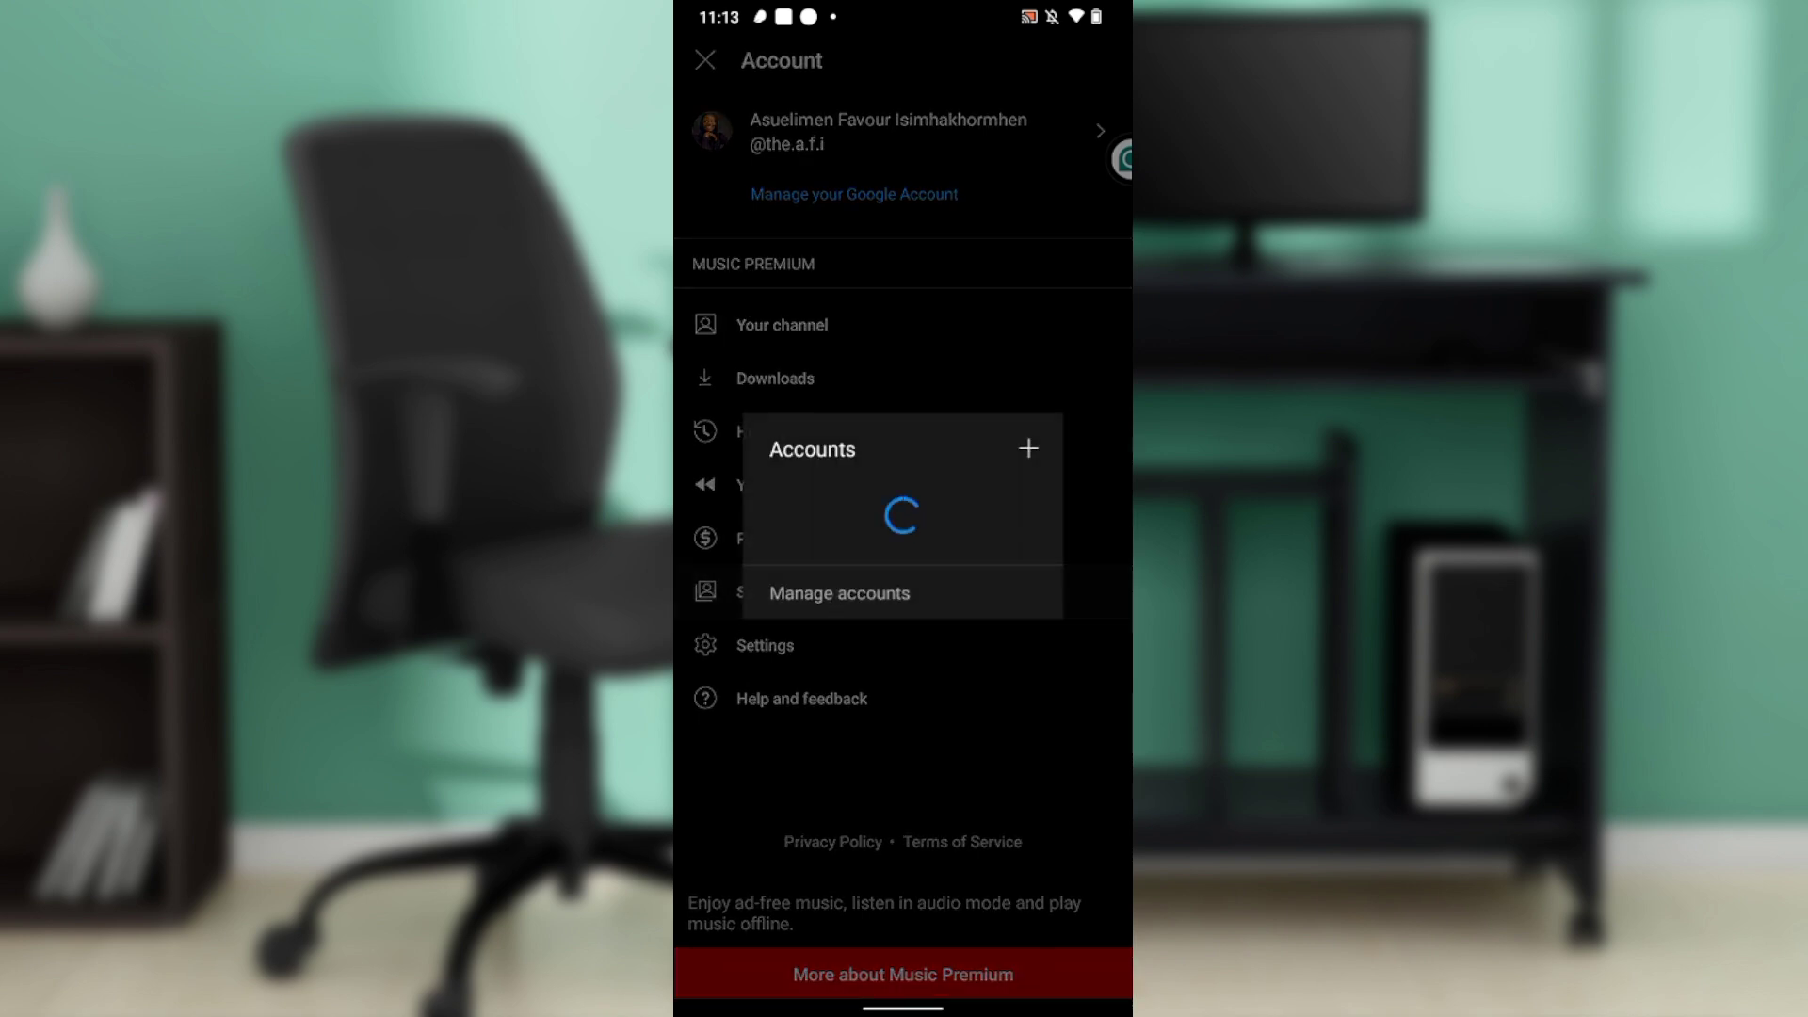